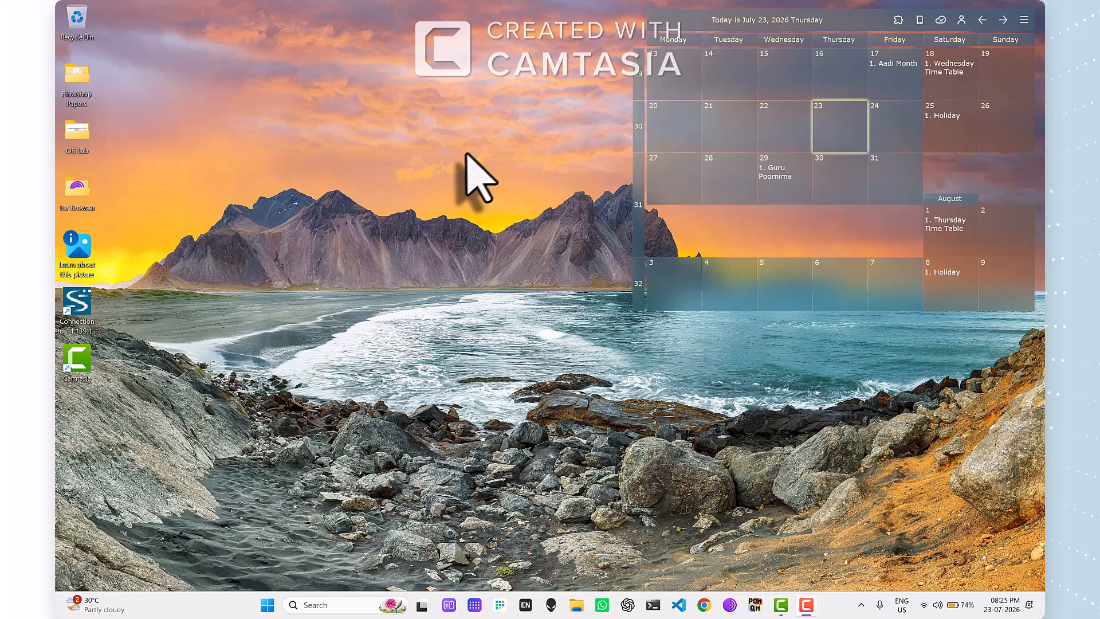
Step: Open Sequencing and Scheduling.pptx from the OR Lab folder and display the Problem (Two Machines) slide
double_click(84, 140)
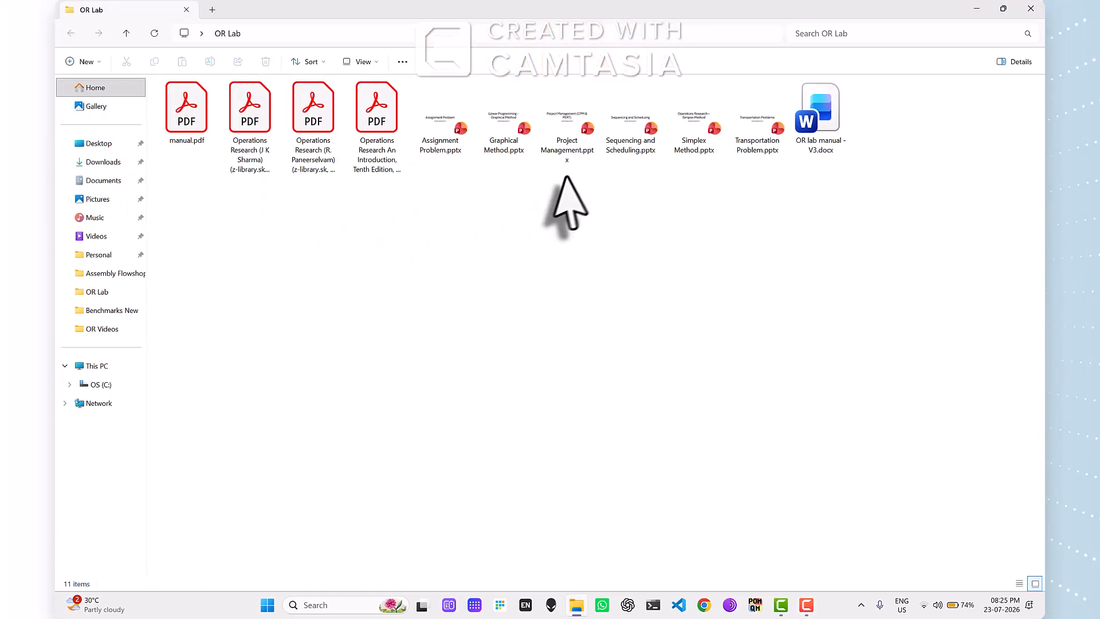
double_click(627, 148)
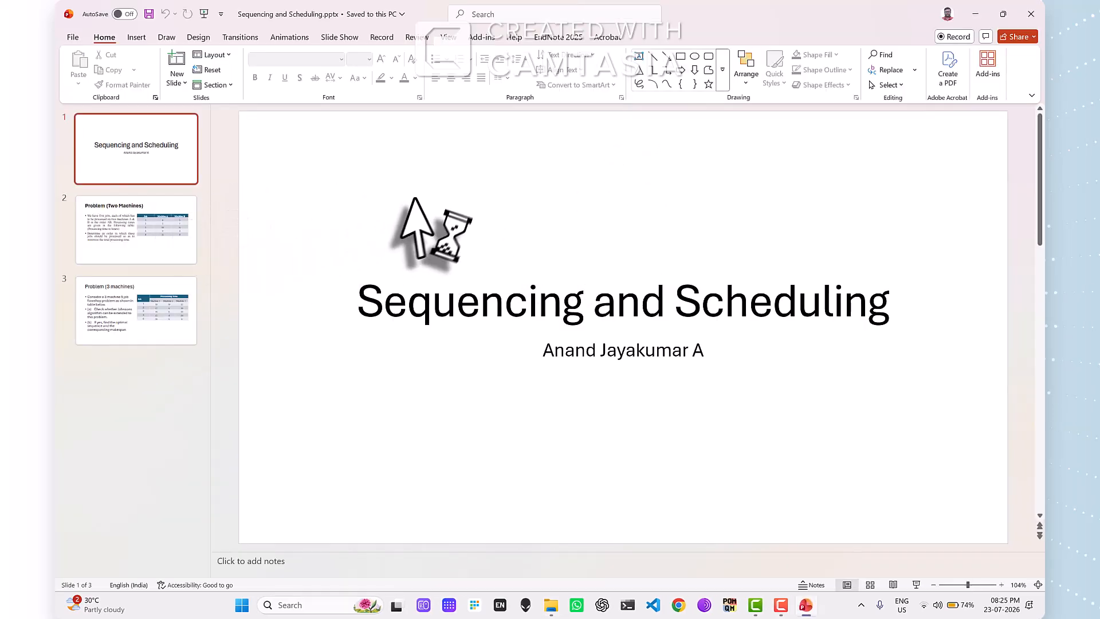
left_click(154, 241)
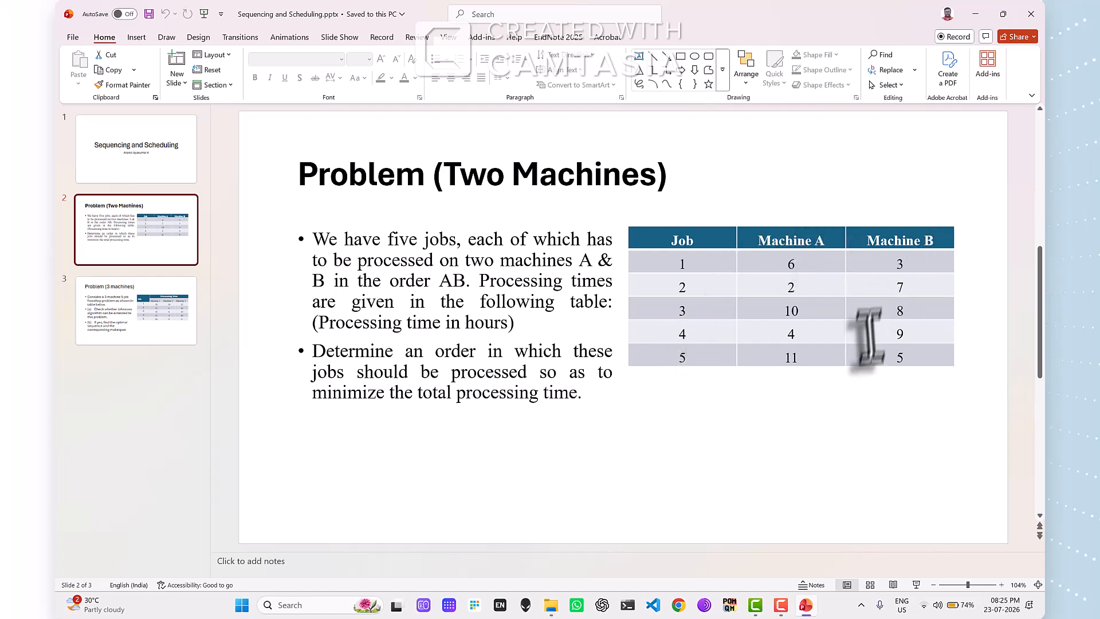
Step: Launch QM for Windows, dismissing its quick start instructions, and start a new Job Shop Scheduling data set
left_click(730, 607)
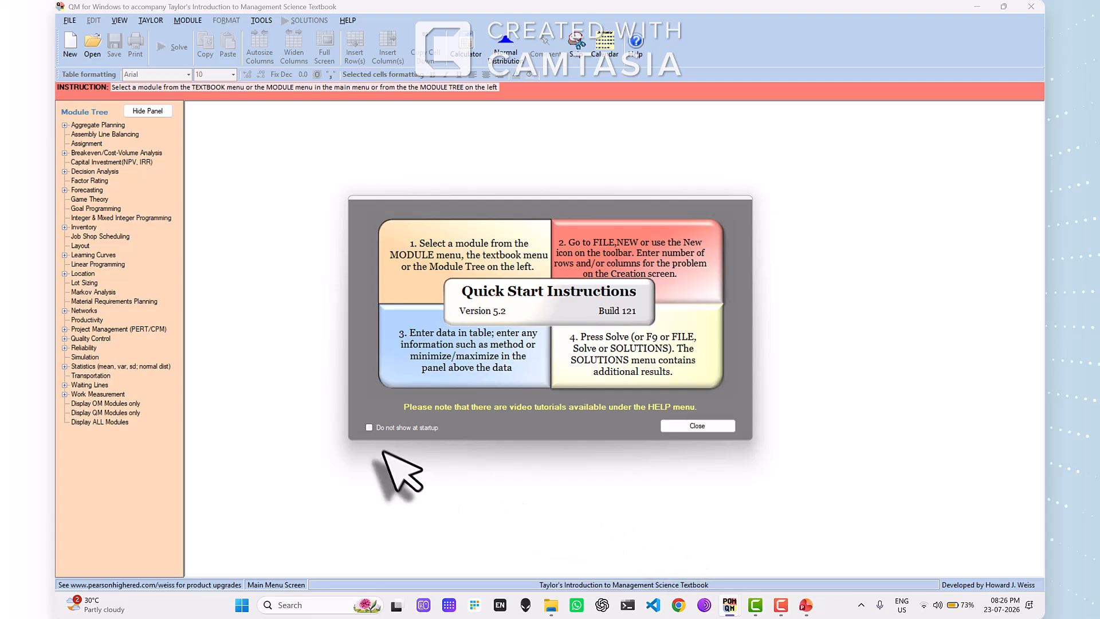
left_click(370, 428)
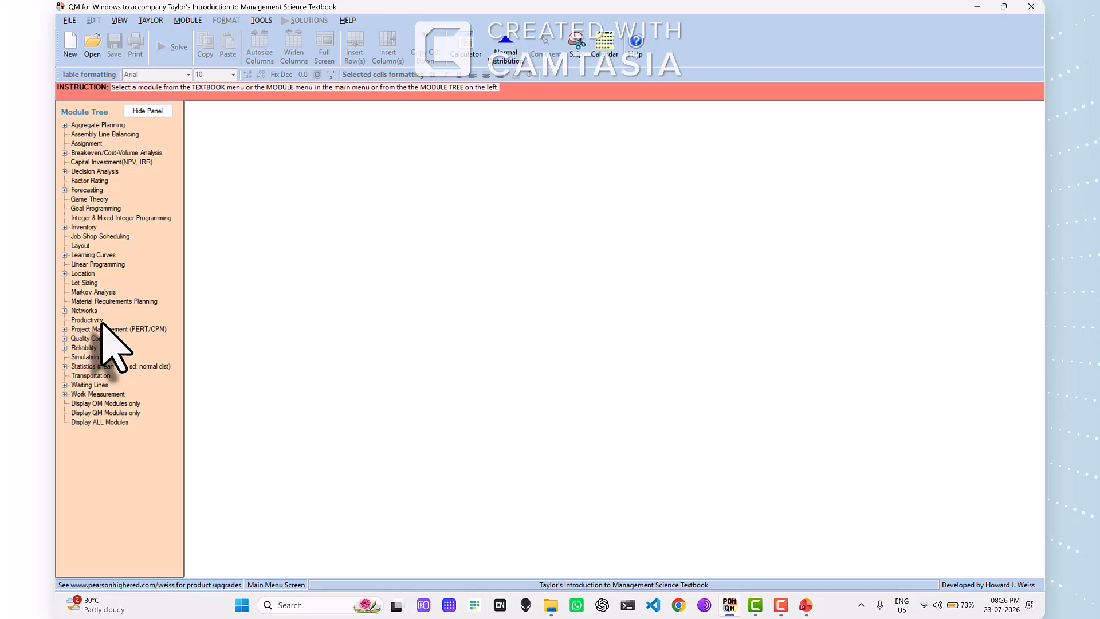
left_click(118, 237)
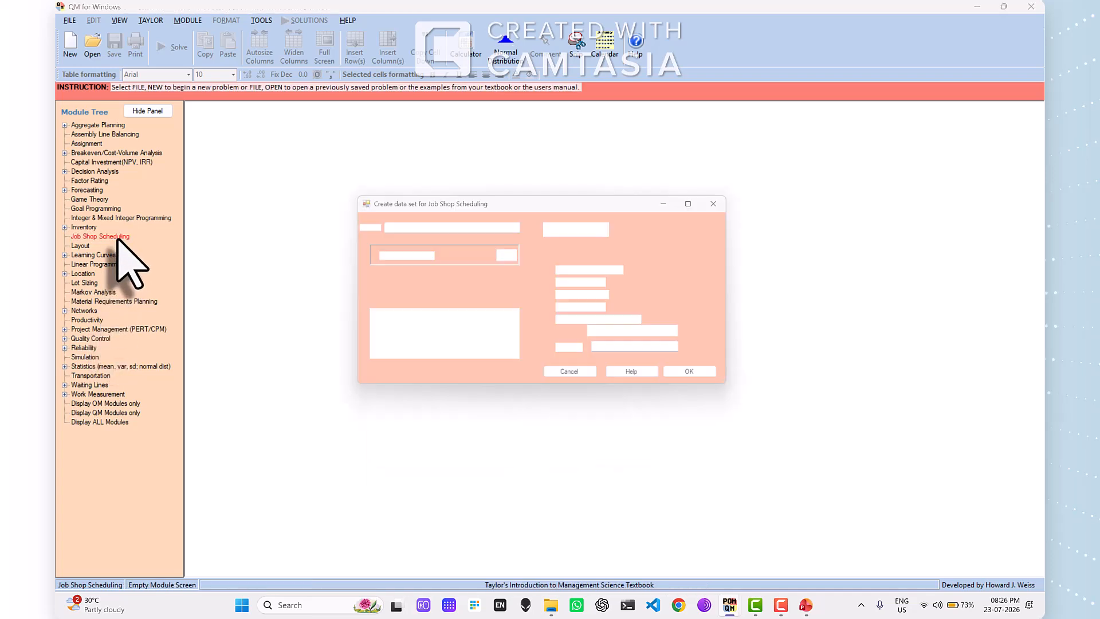
Step: Create the data set titled Sequencing and Scheduling with 5 jobs, 2 machines (Johnson's method, FCFS) and row names Job 1, Job 2, Job 3
left_click_drag(437, 226, 351, 226)
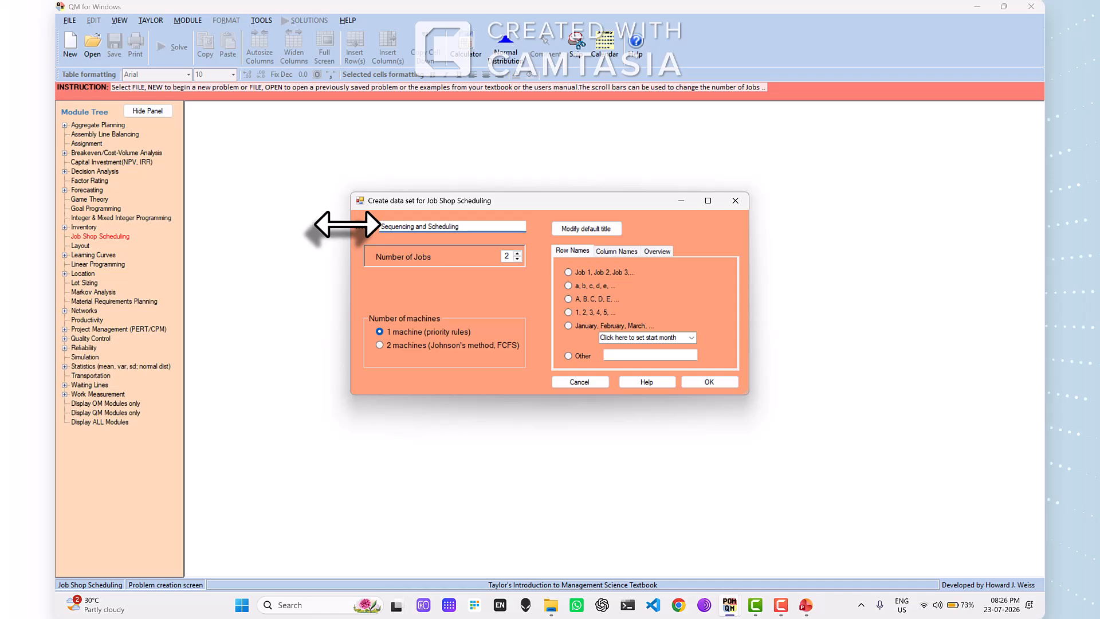
double_click(507, 256)
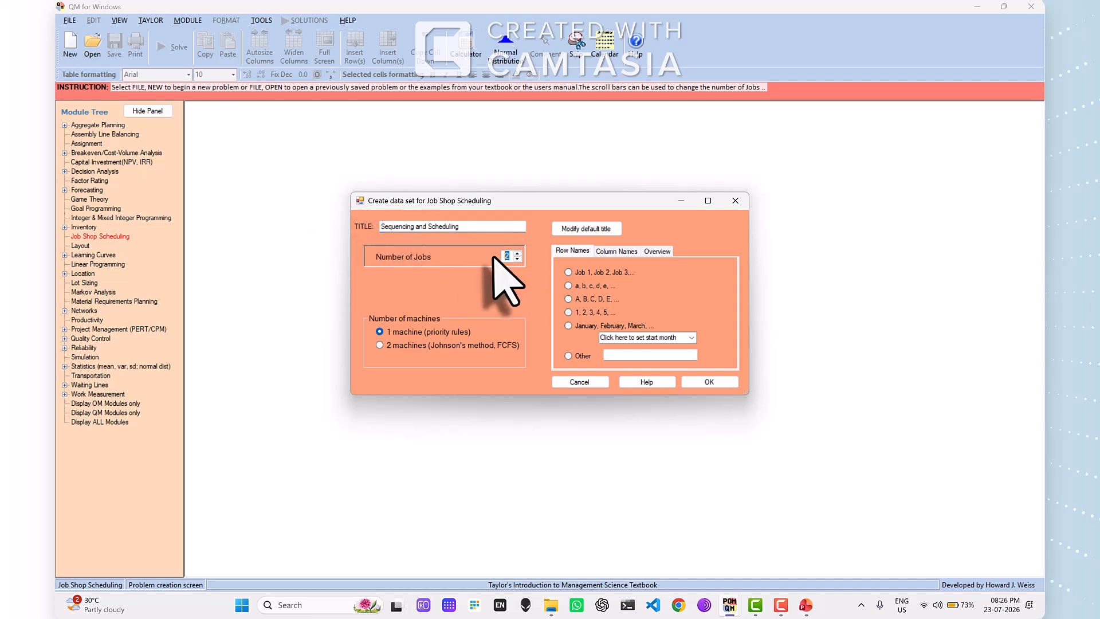
type("5")
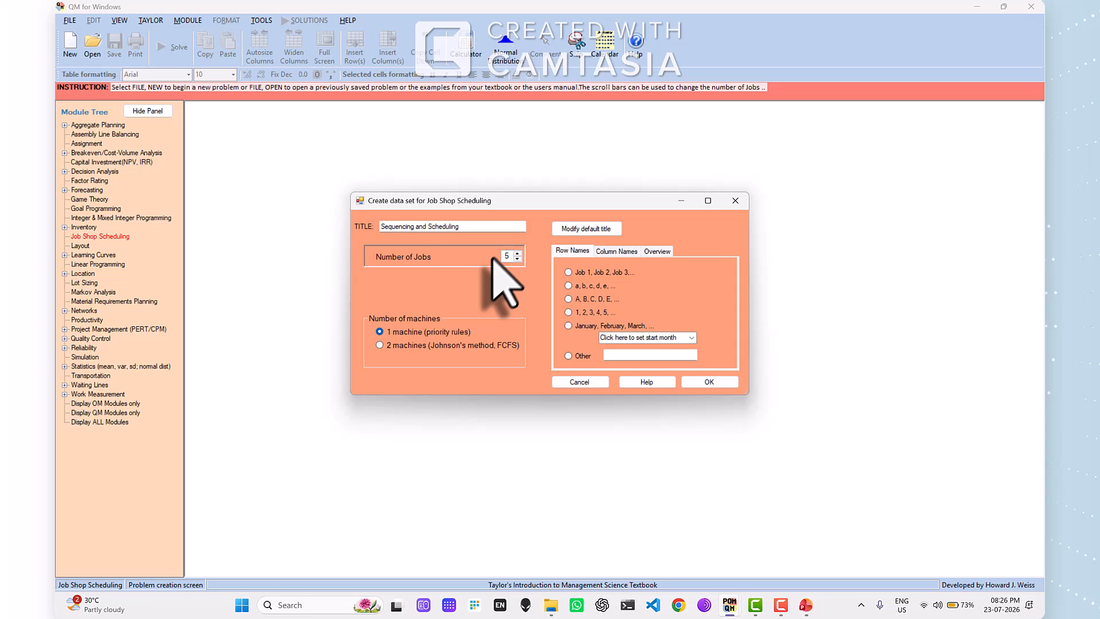
left_click(380, 345)
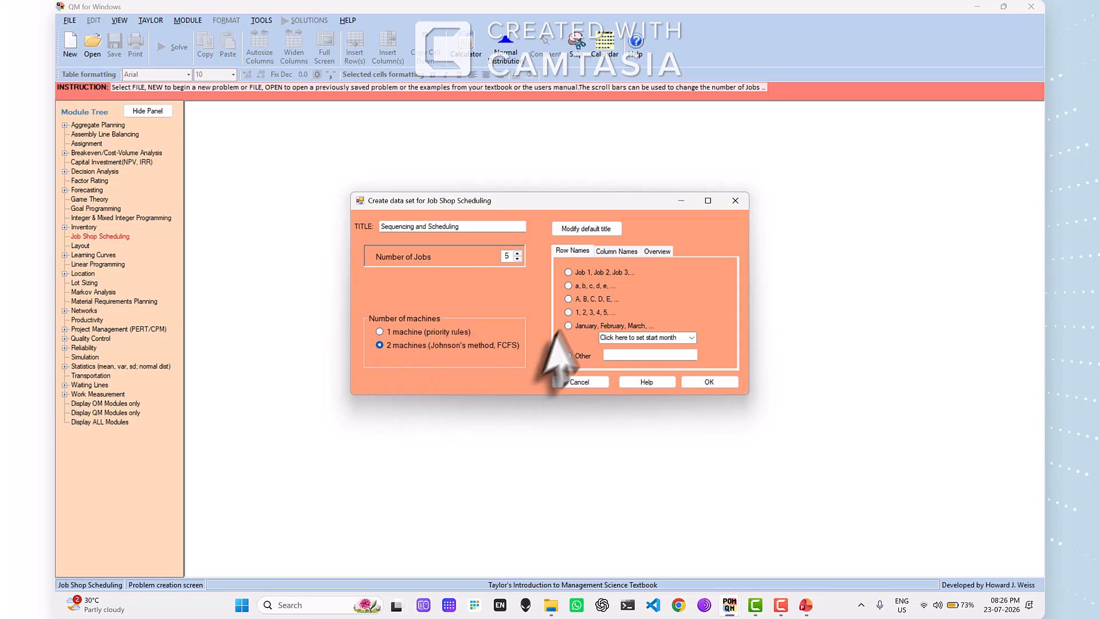
left_click(569, 273)
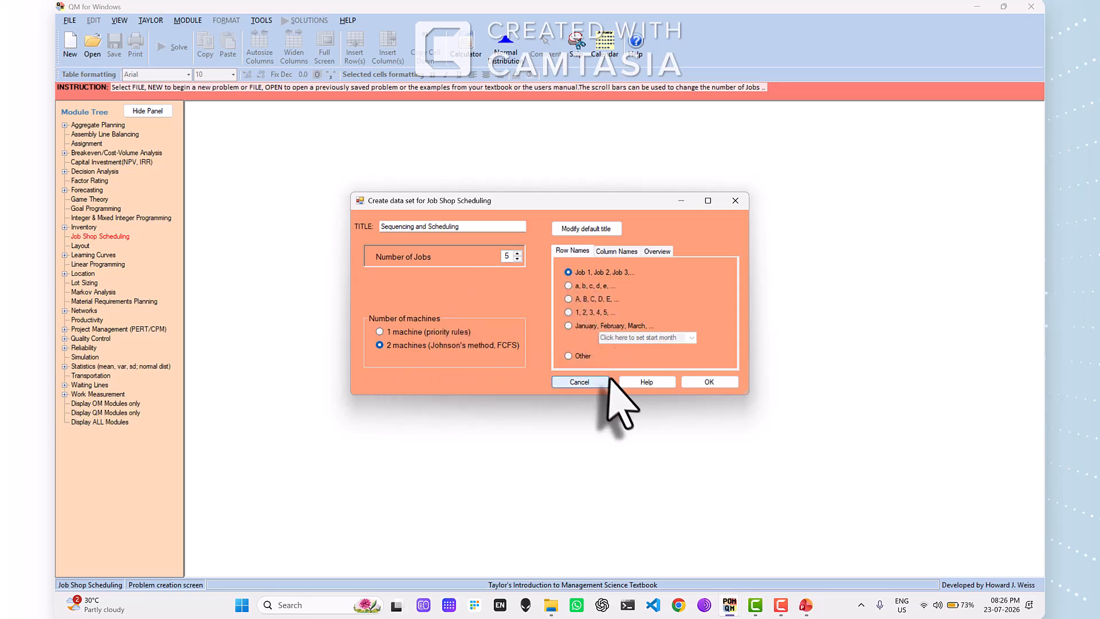
left_click(723, 383)
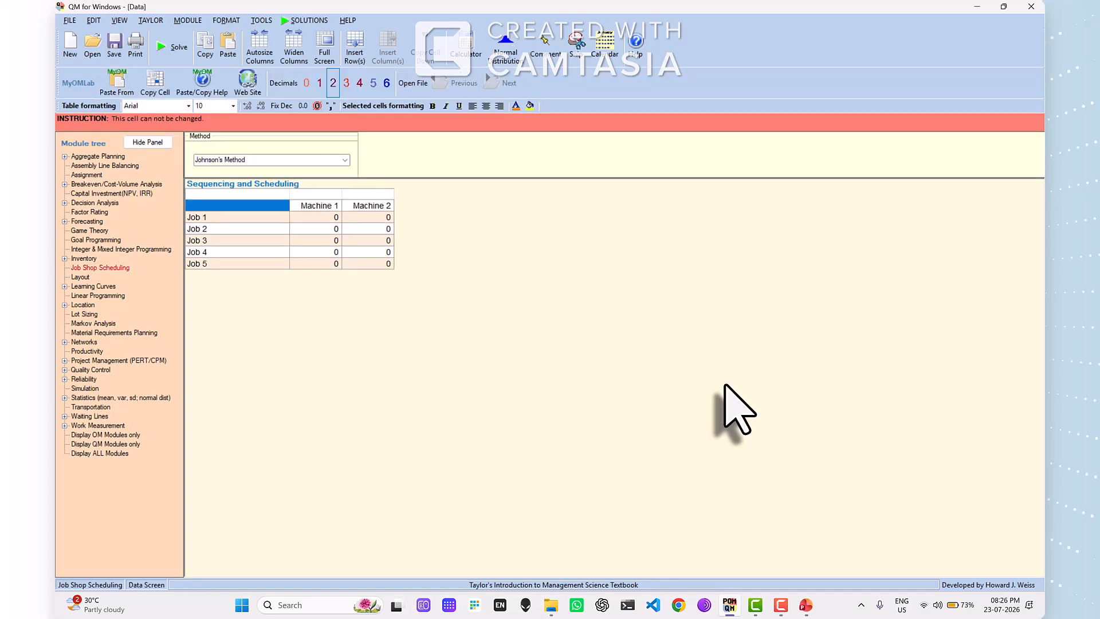
Step: Consult the PowerPoint problem table and enter Job 1's times in QM for Windows: 6 on Machine 1 and 3 on Machine 2
key("alt+Tab")
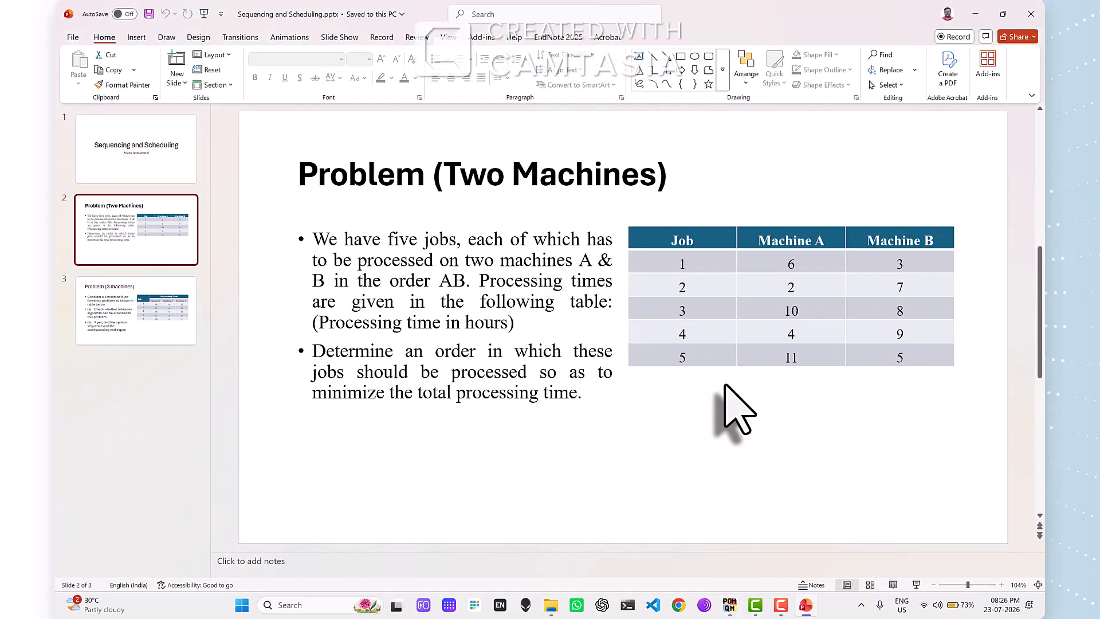
key("alt+Tab")
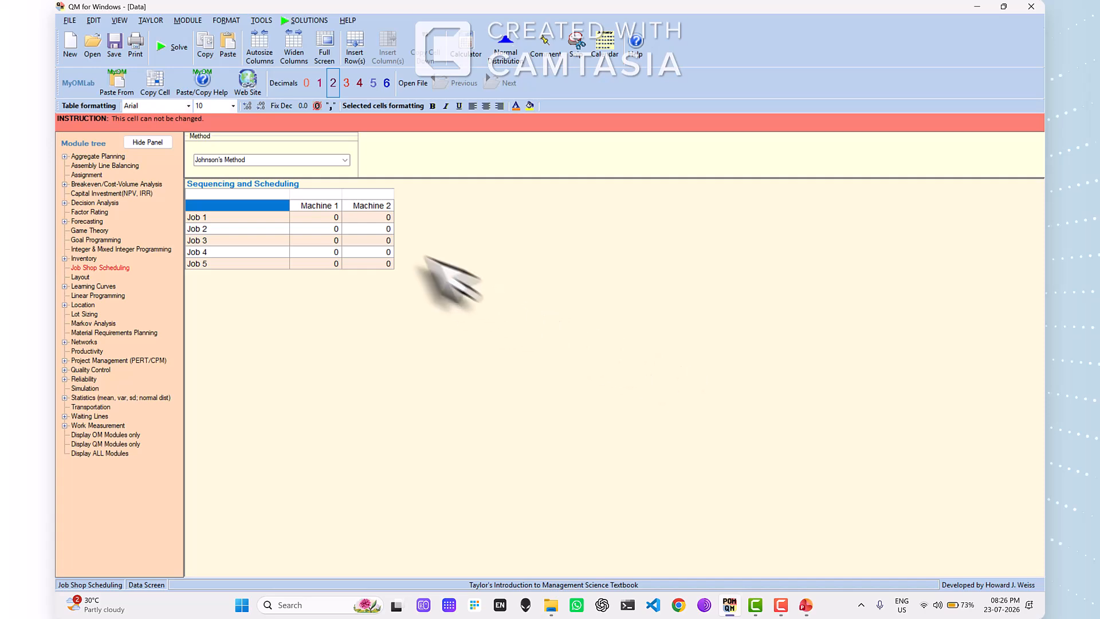
left_click(331, 217)
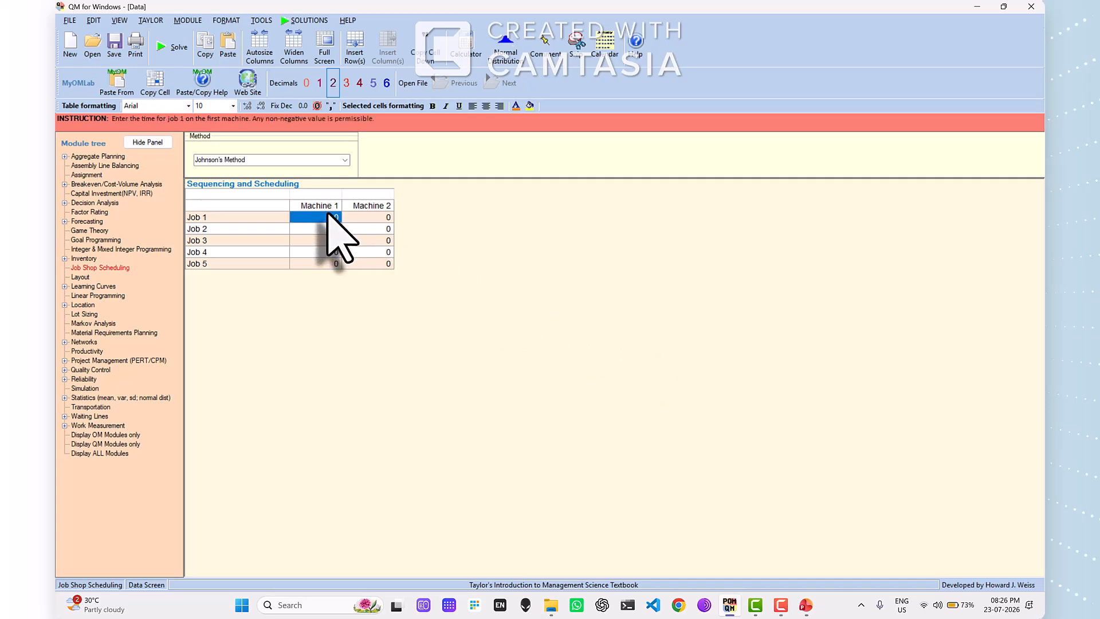
type("6")
key("Tab")
type("3")
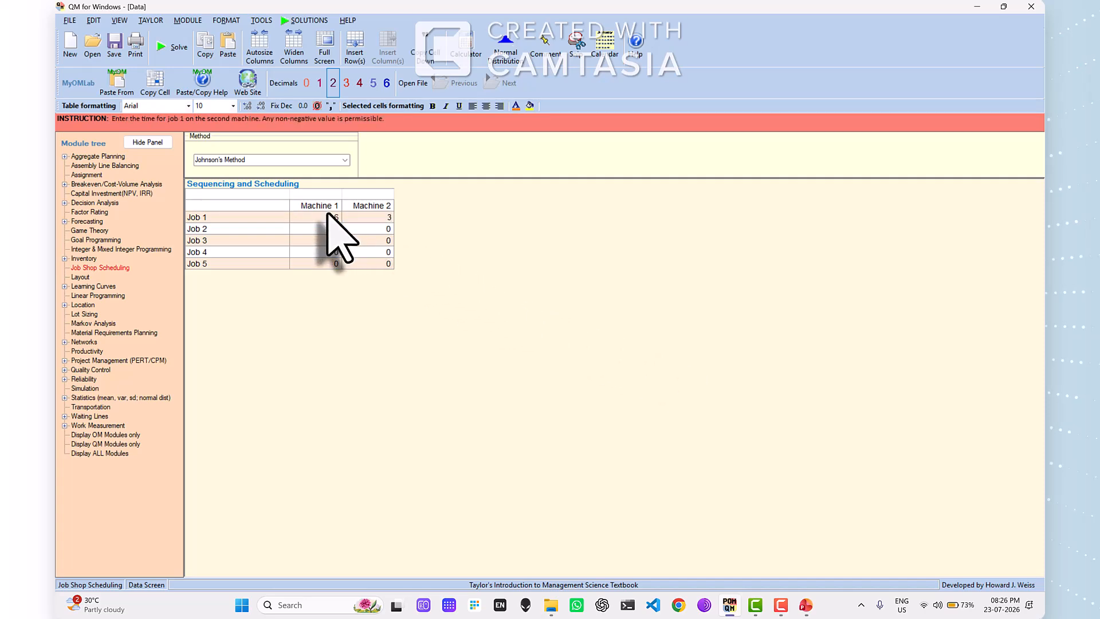
Step: Recheck the PowerPoint problem table and enter Job 2's times in QM for Windows: 2 on Machine 1 and 7 on Machine 2
key("alt+Tab")
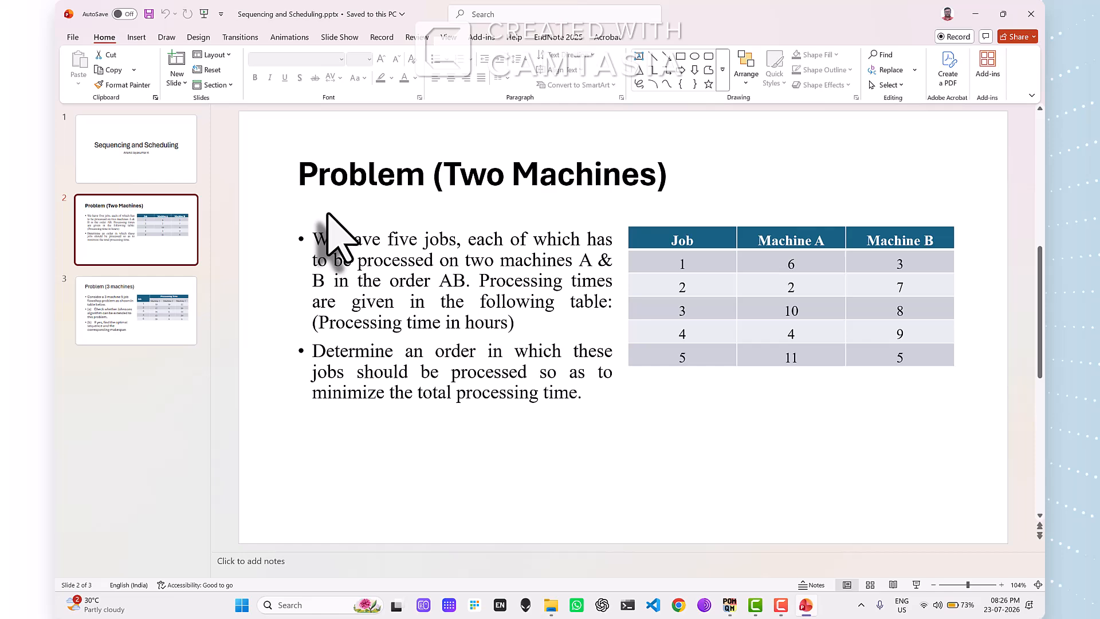
key("alt+Tab")
left_click(332, 231)
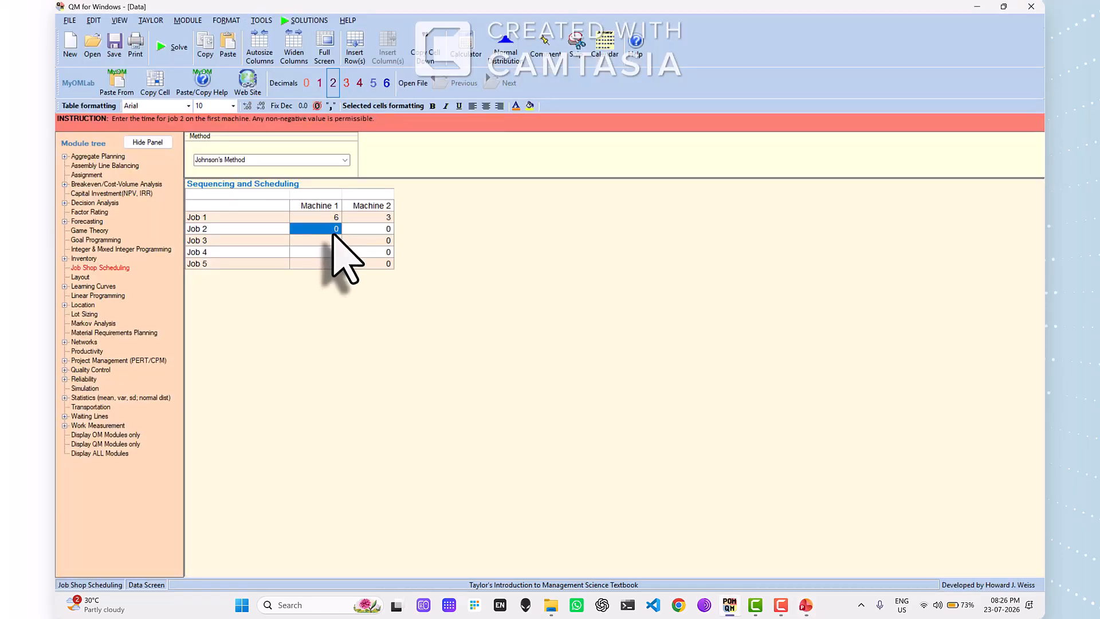
type("2")
key("Tab")
type("7")
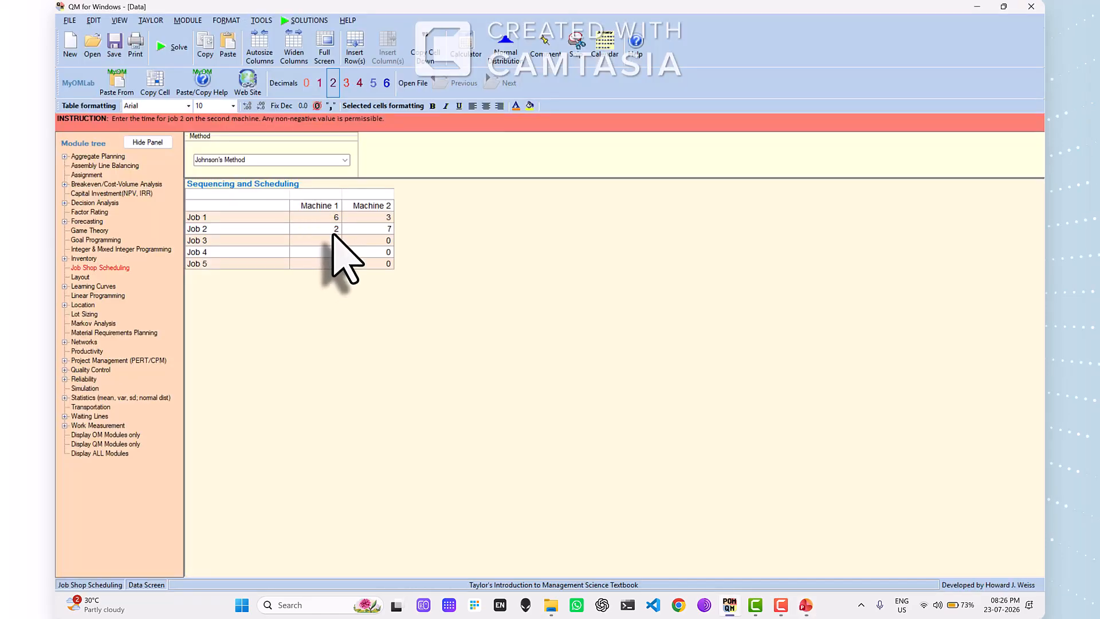
Step: Recheck the PowerPoint problem table and enter Job 3's times in QM for Windows: 10 on Machine 1 and 8 on Machine 2
key("alt+Tab")
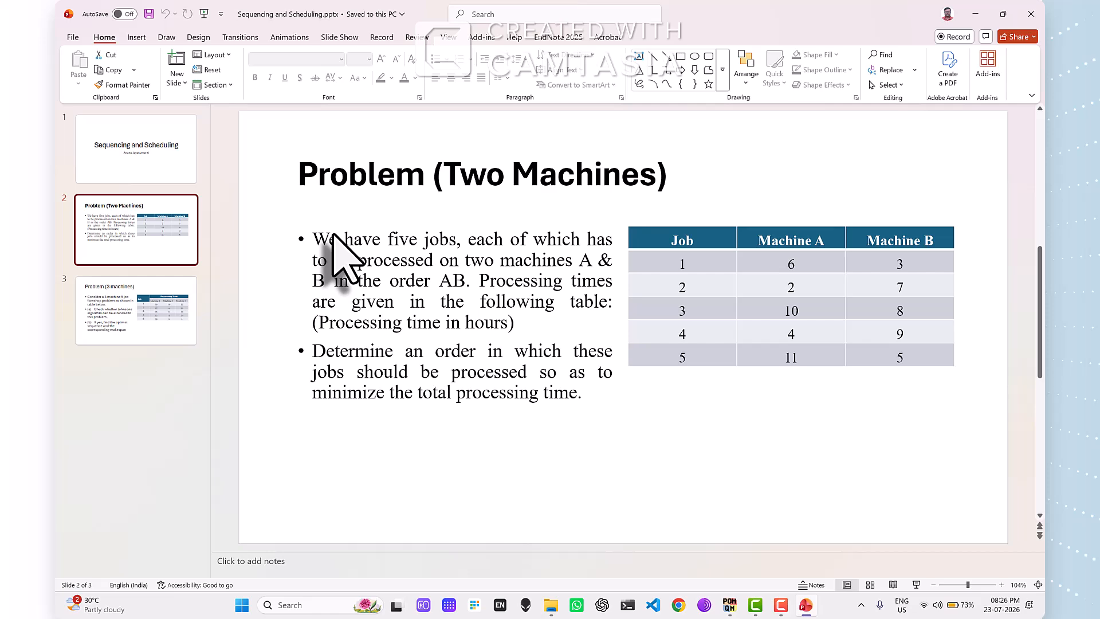
key("alt+Tab")
left_click(331, 241)
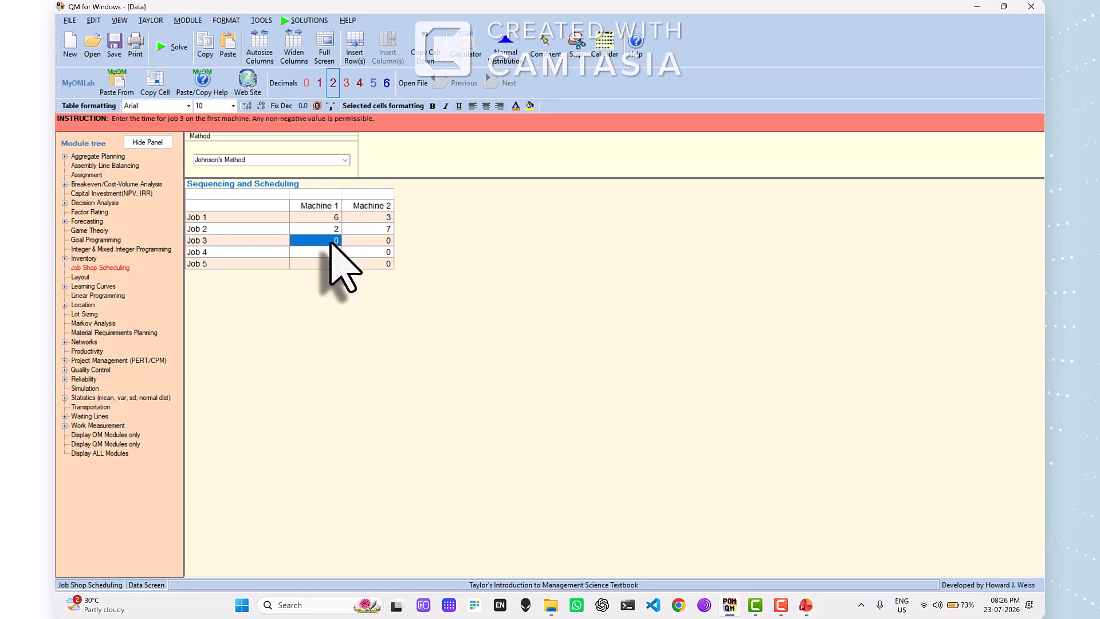
left_click(331, 241)
key("Tab")
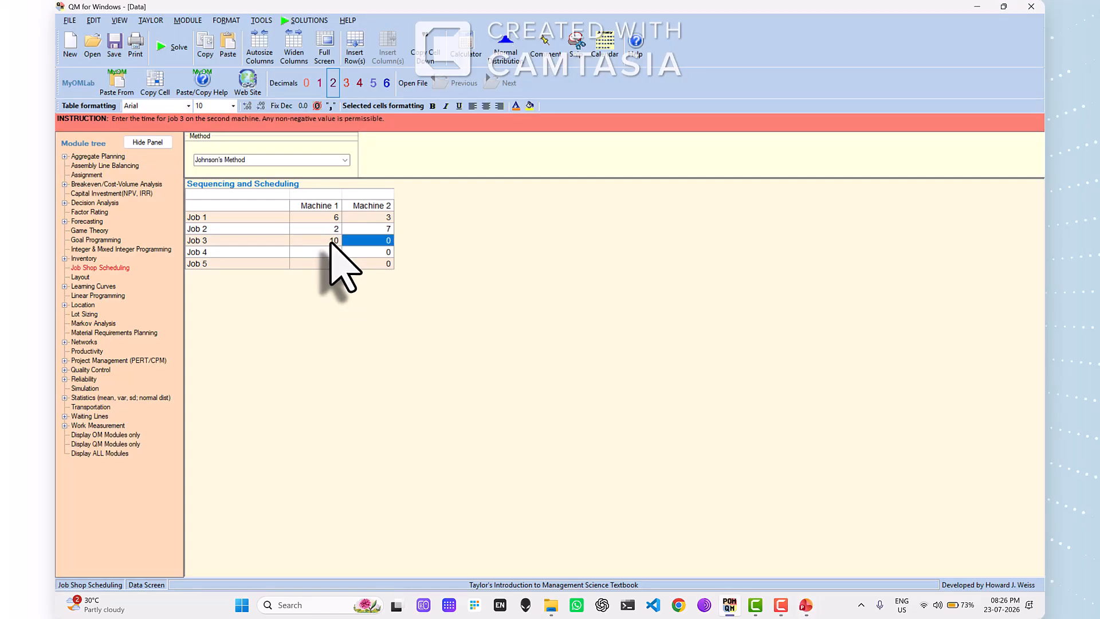
type("8")
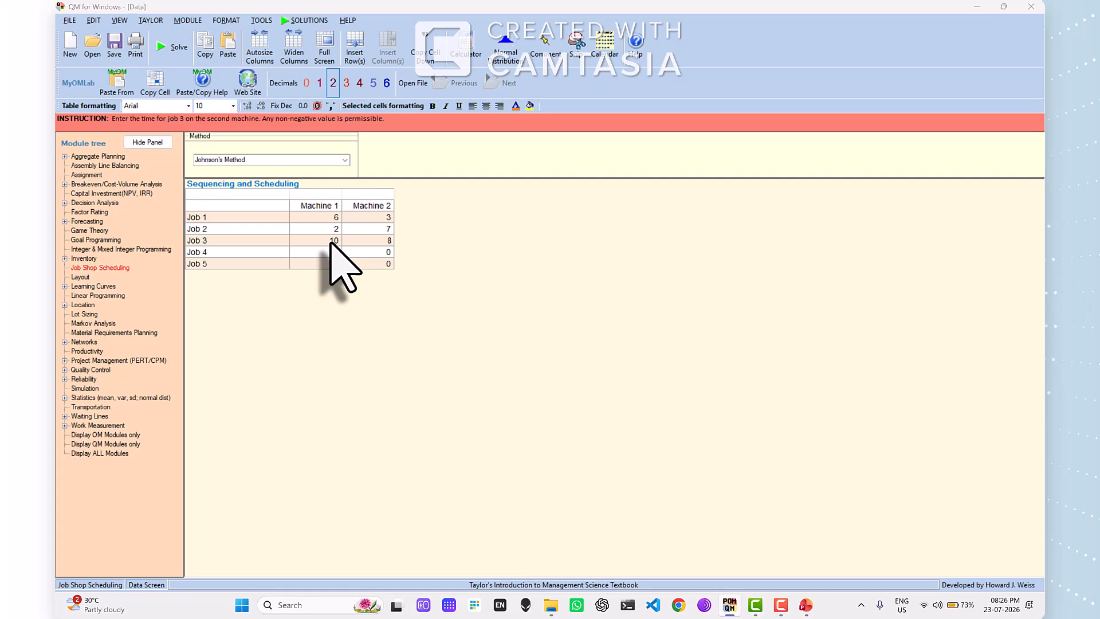
Step: Recheck the PowerPoint problem table and enter Job 4's times in QM for Windows: 4 on Machine 1 and 9 on Machine 2
key("alt+Tab")
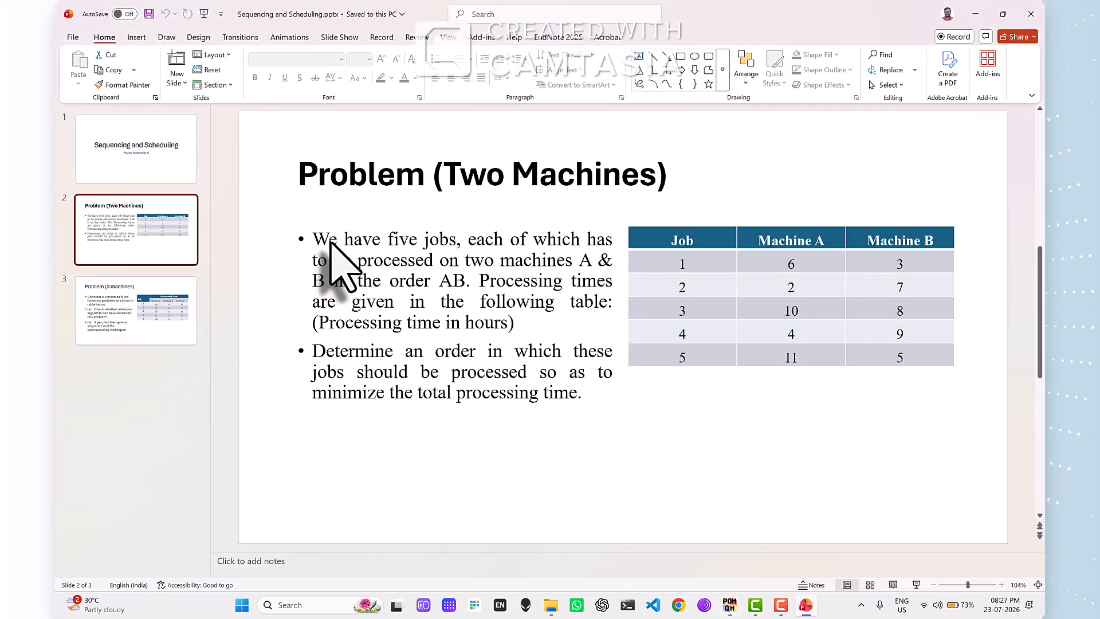
key("alt+Tab")
left_click(323, 252)
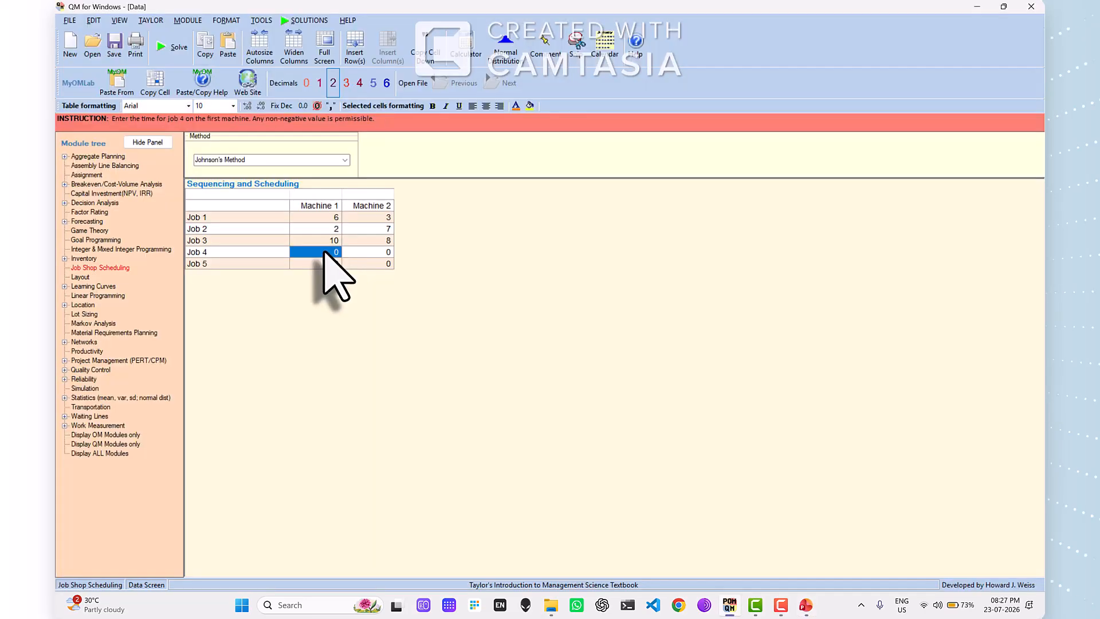
type("4")
key("Tab")
type("9")
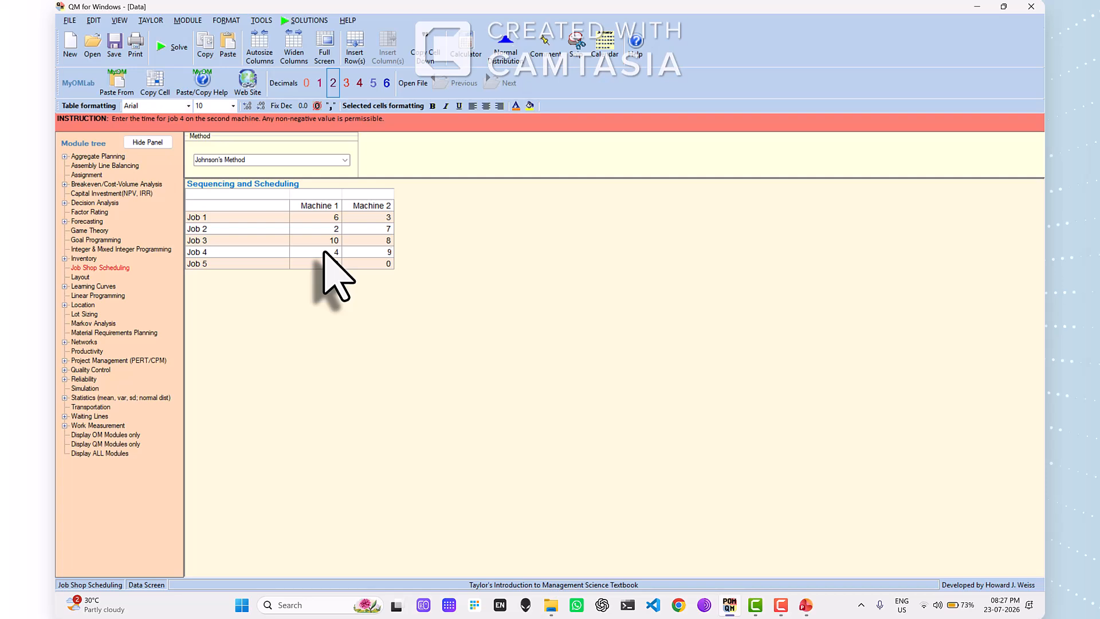
Step: Recheck the PowerPoint table, enter Job 5's times in QM for Windows (11 on Machine 1, 5 on Machine 2), and solve the problem
key("alt+Tab")
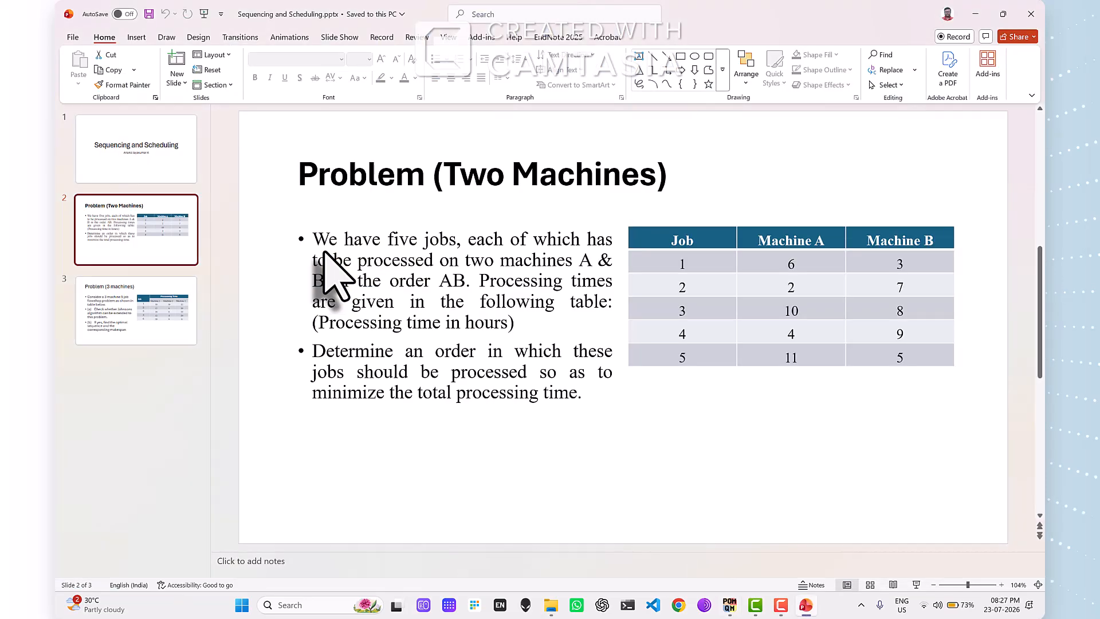
key("alt+Tab")
left_click(330, 264)
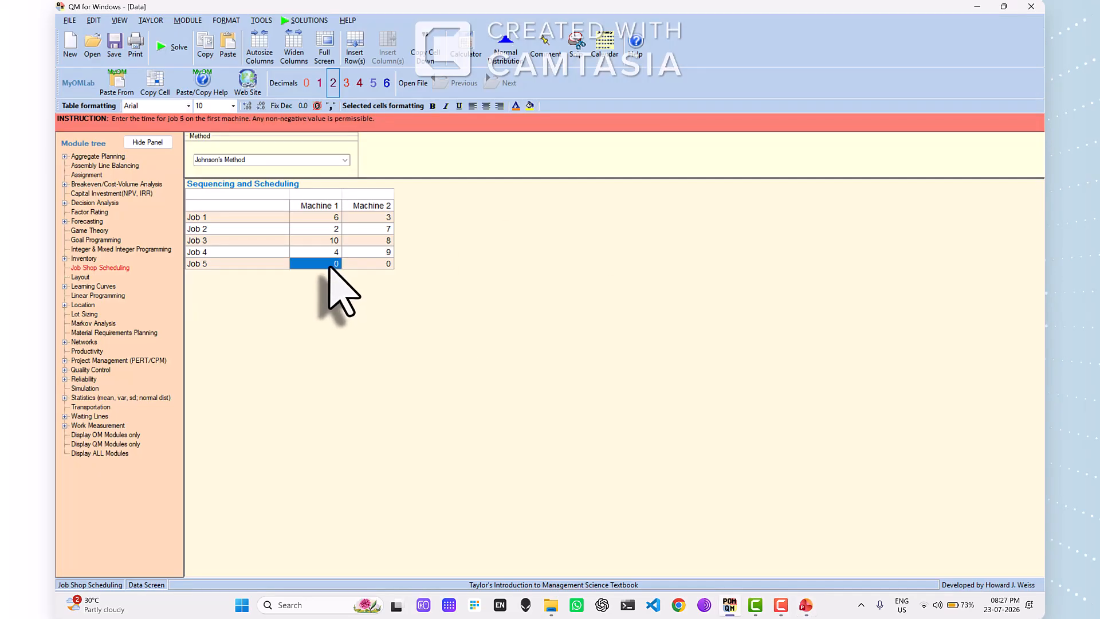
type("11")
key("Tab")
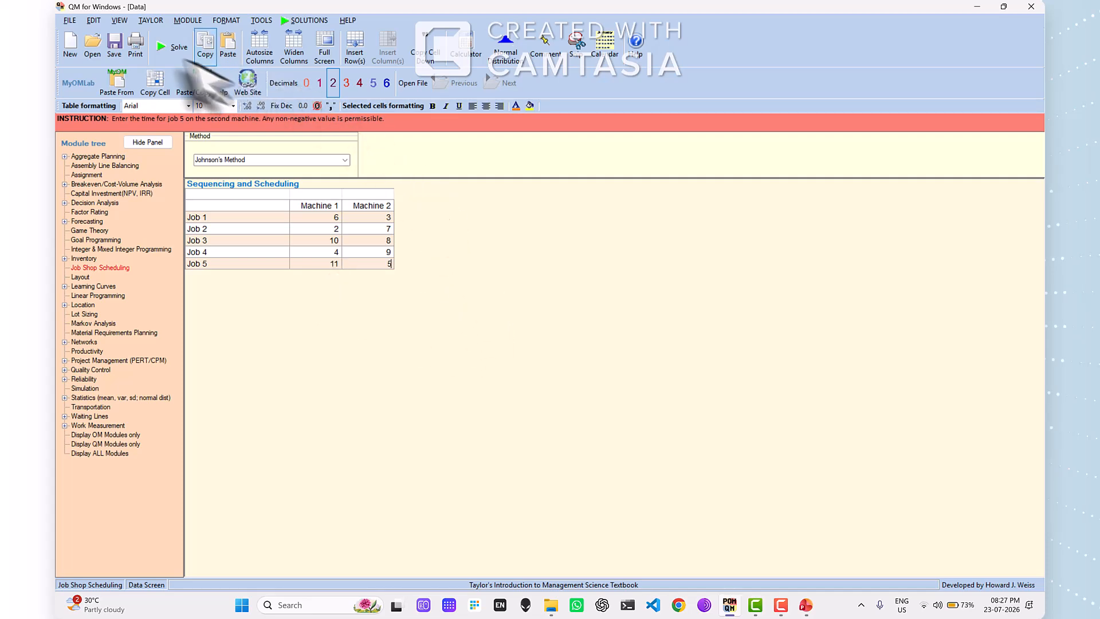
left_click(167, 49)
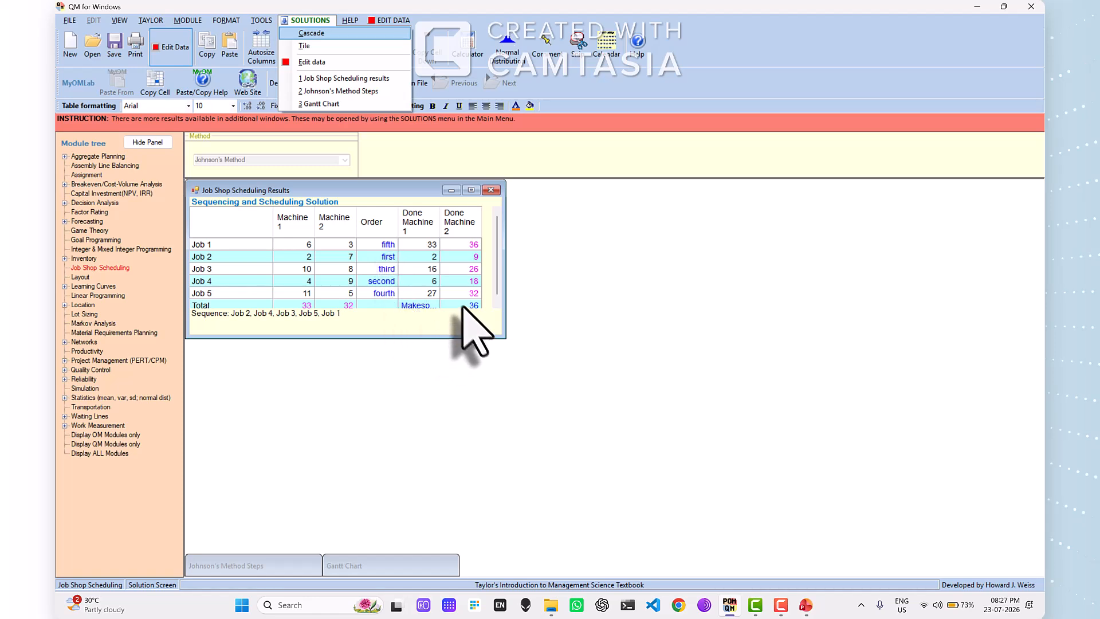
Step: View the Johnson's Method Steps and the Gantt Chart of the scheduling solution
left_click(338, 91)
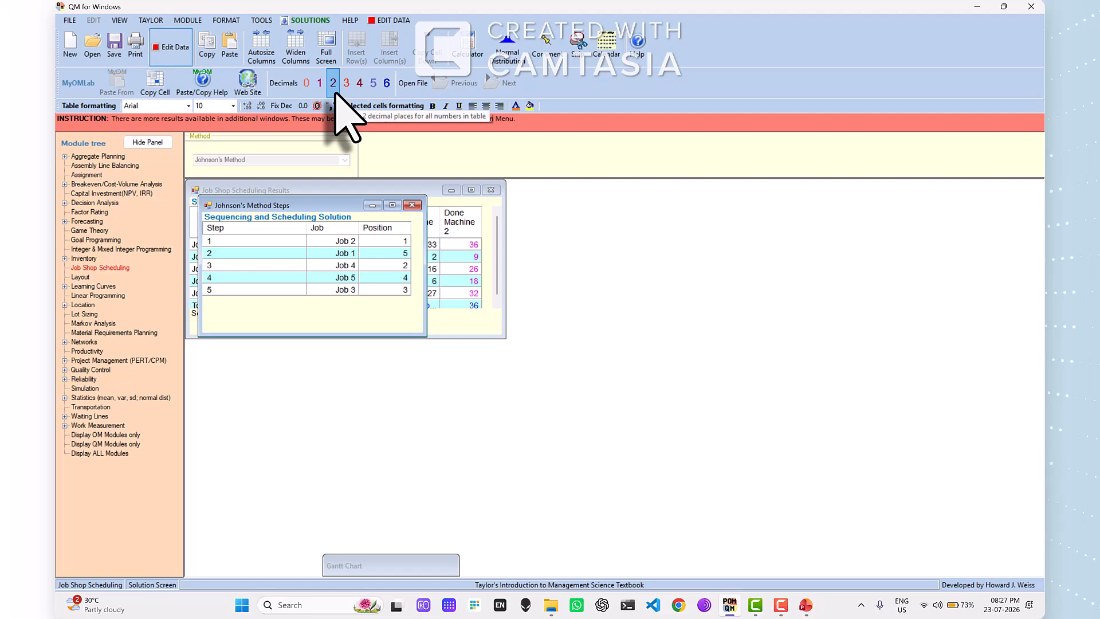
left_click(313, 21)
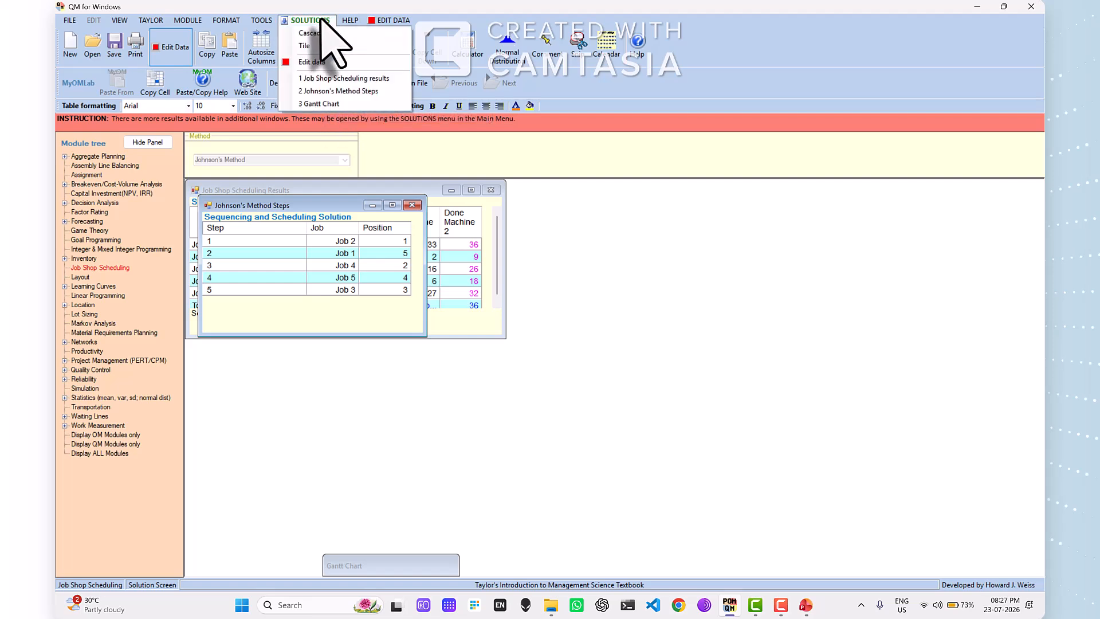
left_click(321, 104)
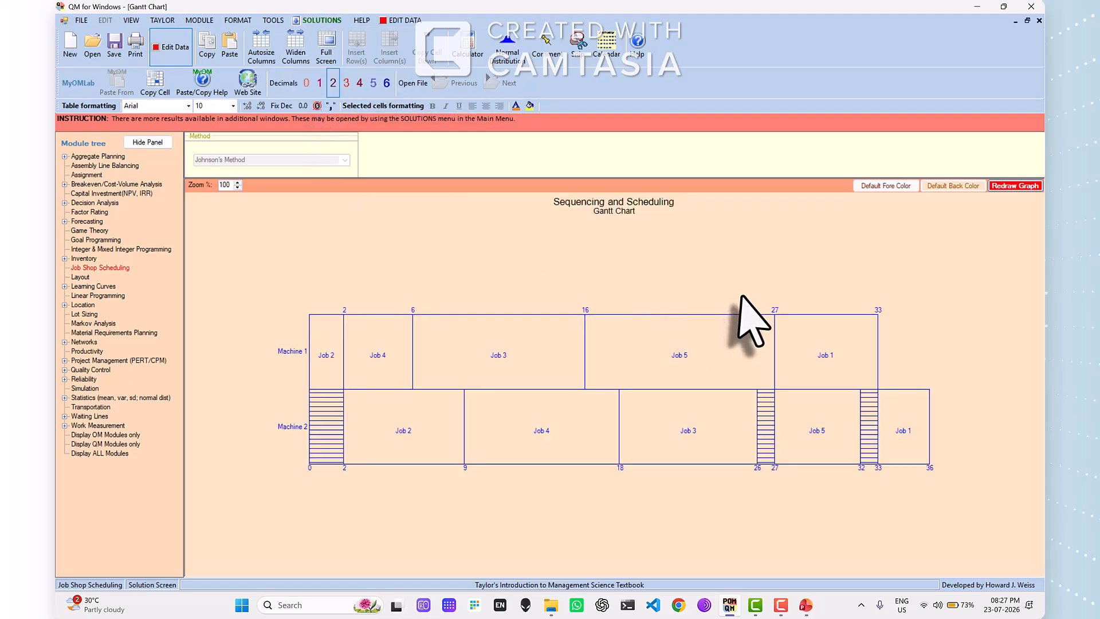